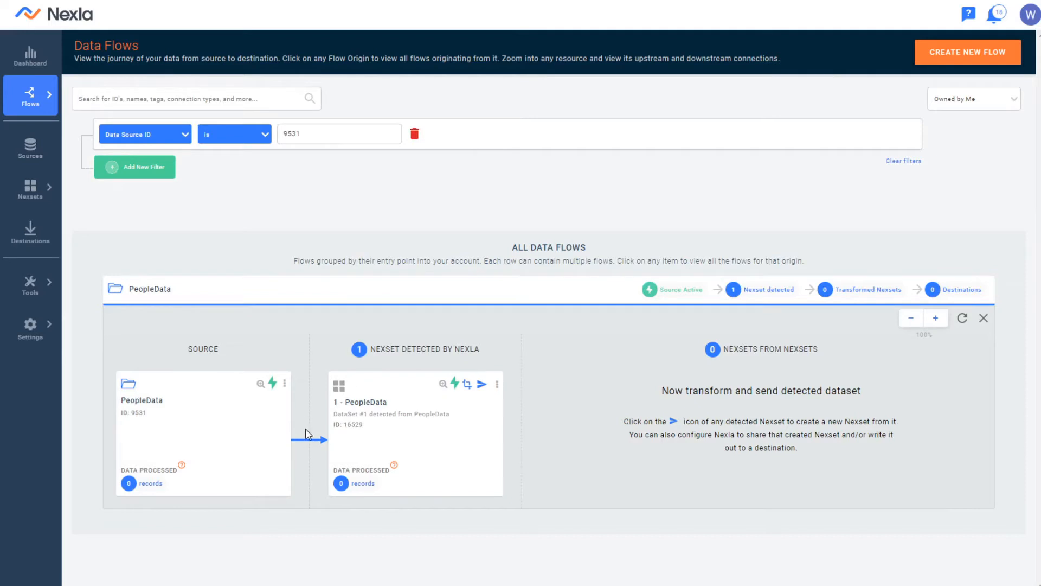
- Examine the attributes and sample values in the preview of the Nexset detected from PeopleData
left_click(444, 384)
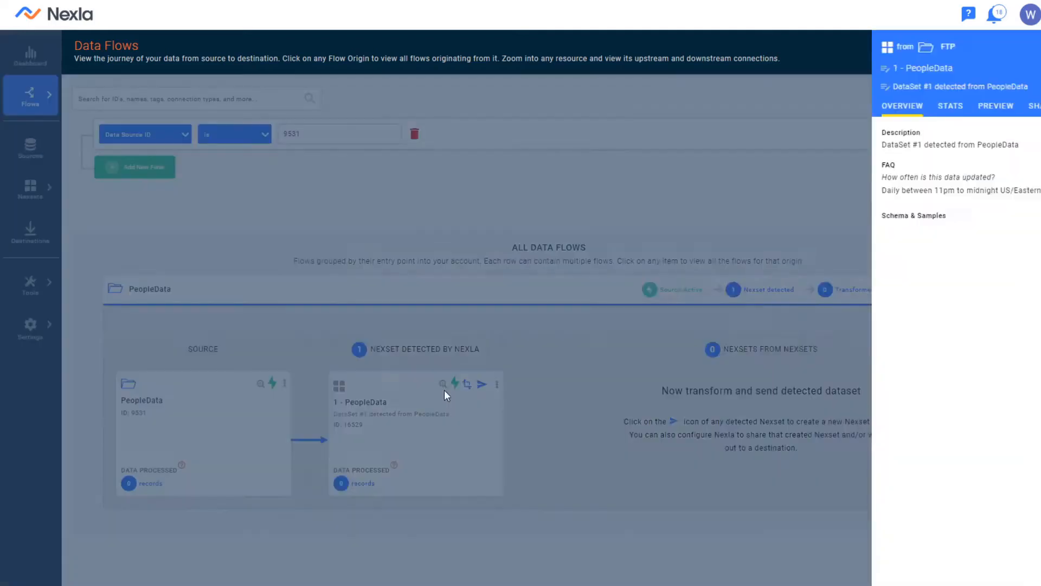
left_click(426, 105)
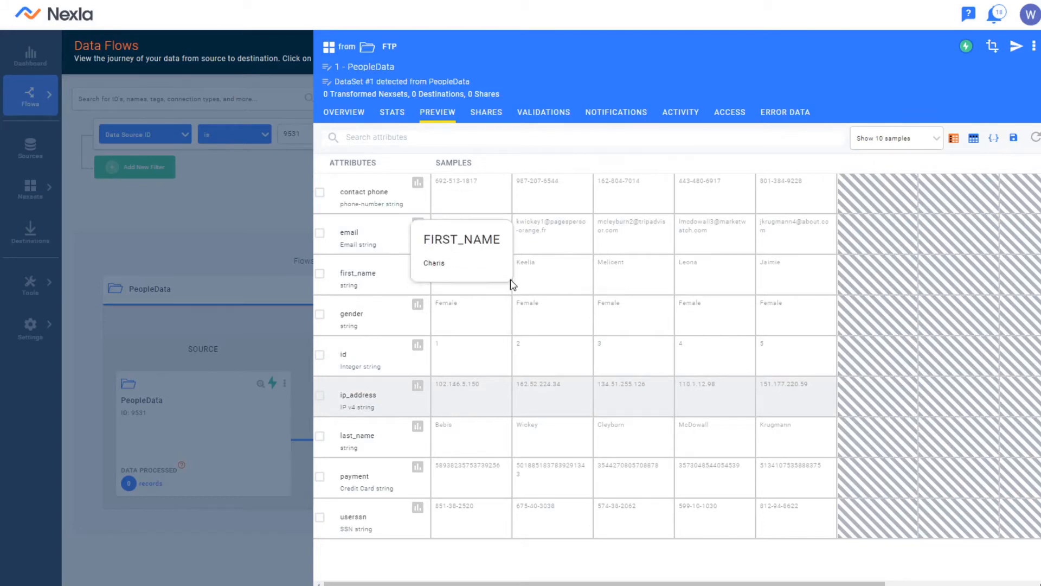
left_click(249, 299)
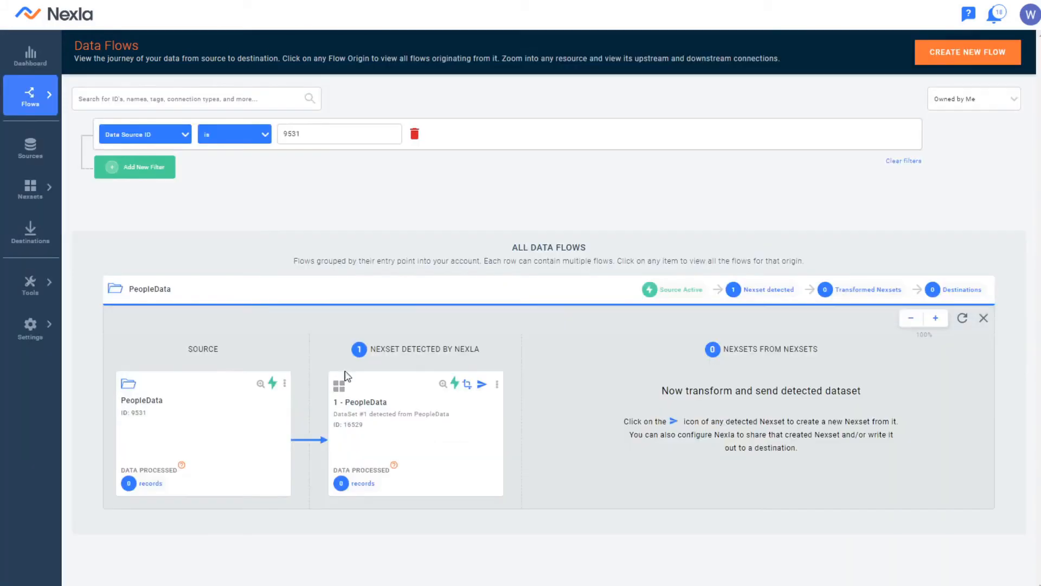
- Start a transformed Nexset from the detected PeopleData Nexset and add email to the draft with the Hash MD5 transform
left_click(468, 385)
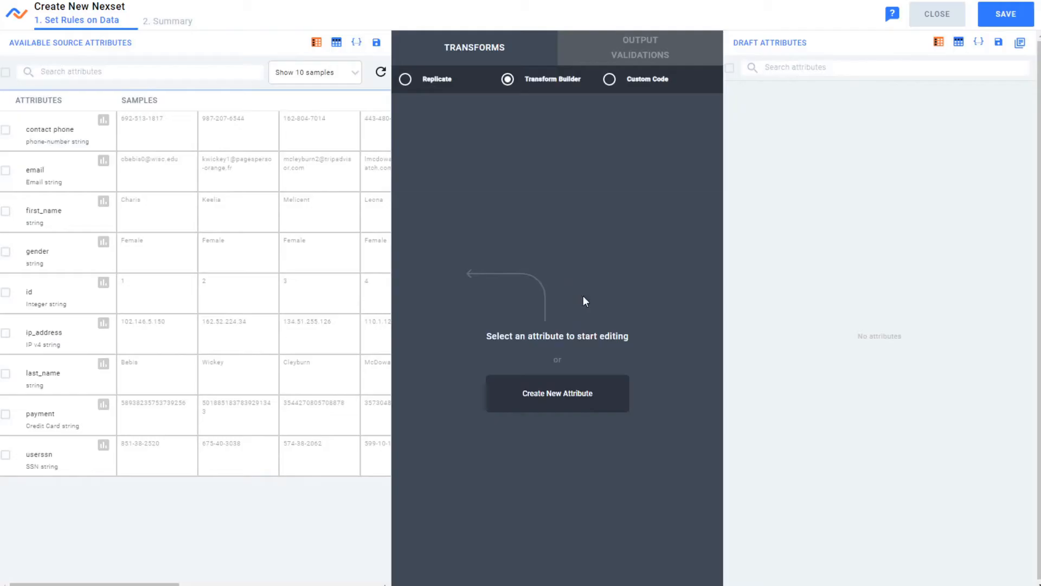
left_click(5, 173)
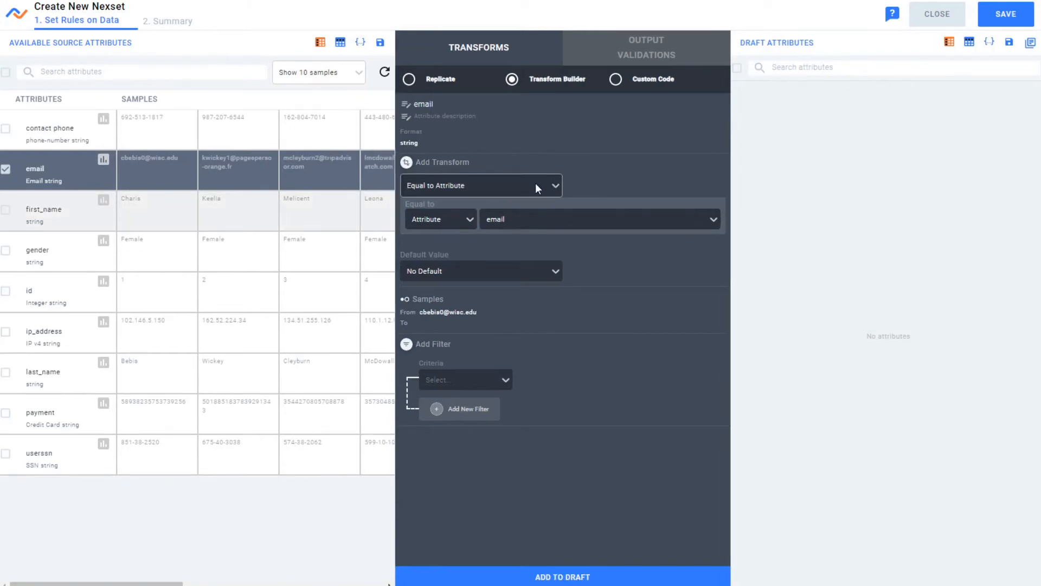
left_click(559, 190)
scroll(478, 266, "down", 2)
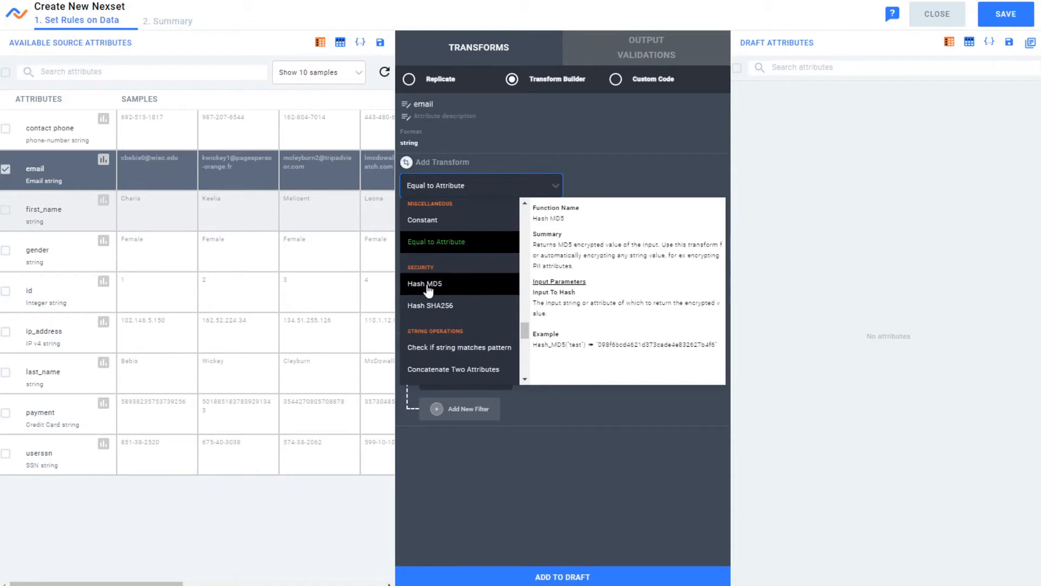
left_click(446, 283)
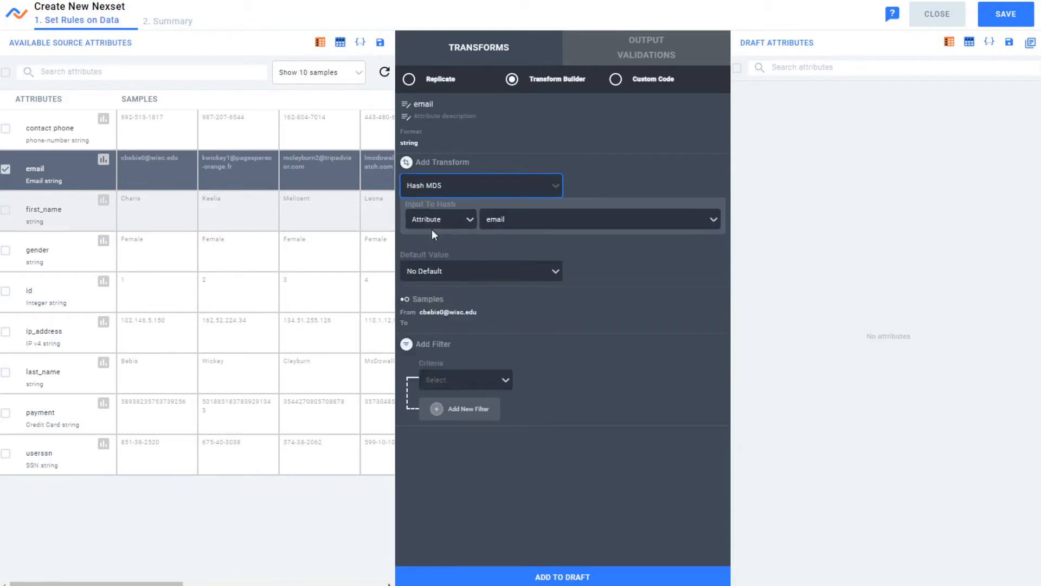
left_click(554, 576)
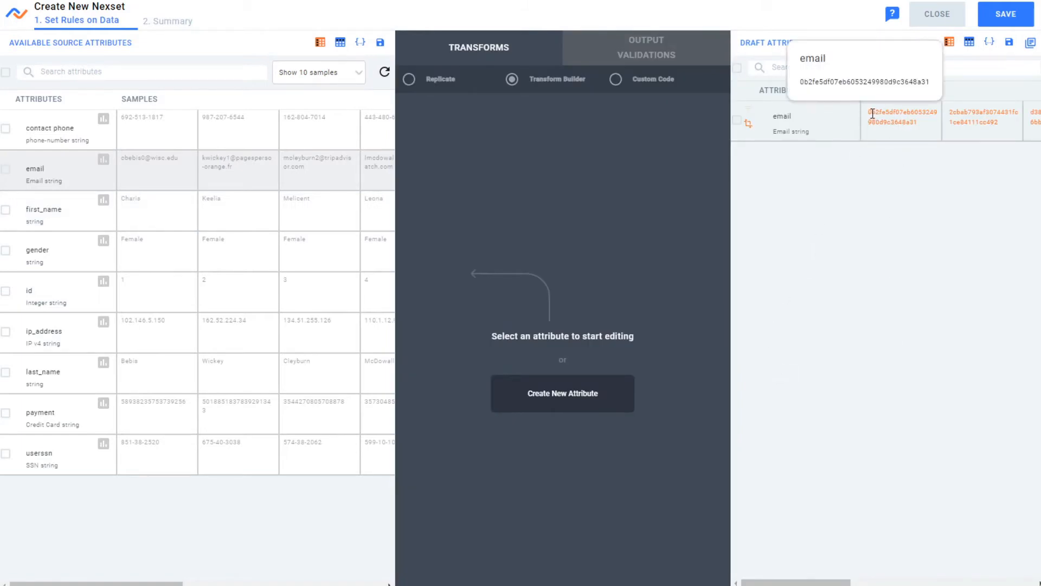
left_click_drag(871, 111, 925, 132)
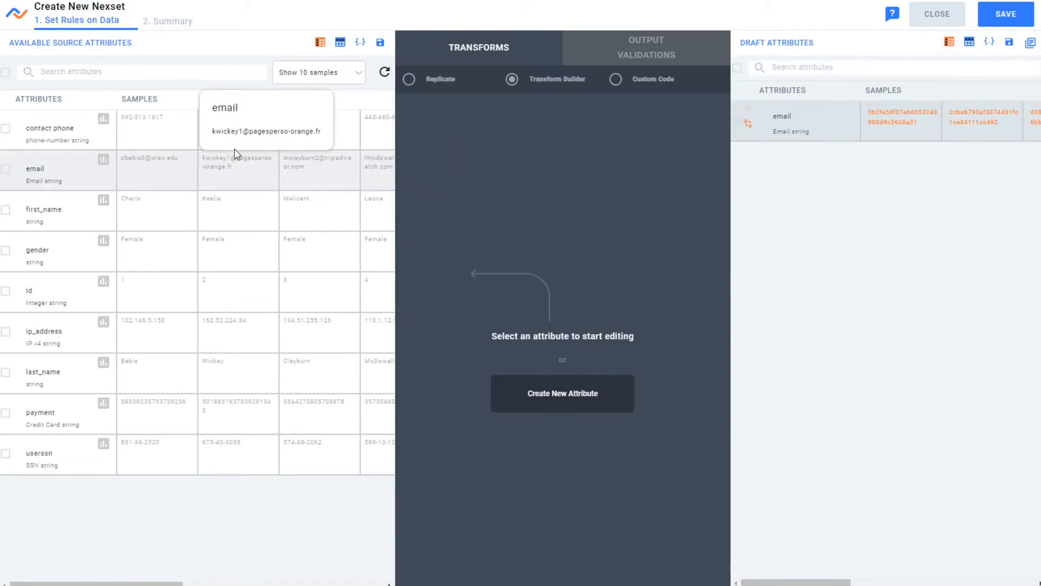
- Add the first_name, gender and id attributes to the draft without transforming them
left_click(6, 211)
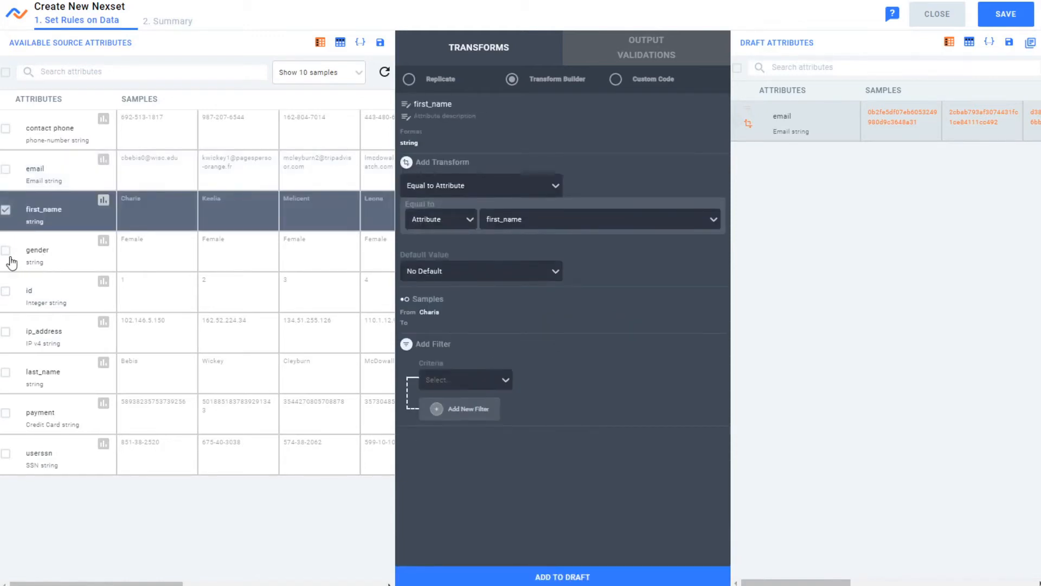
left_click(6, 251)
left_click(8, 293)
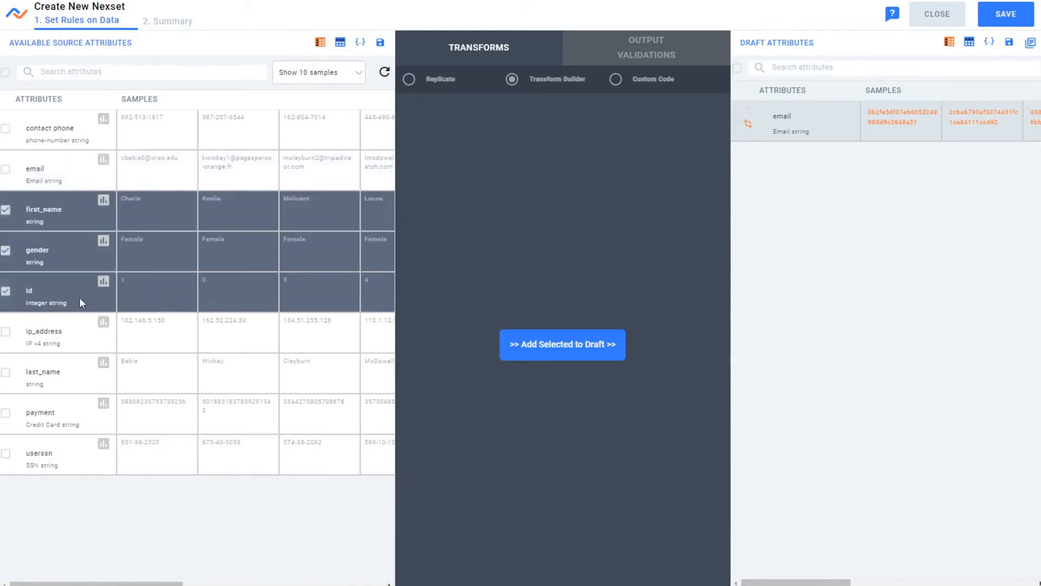
left_click(597, 351)
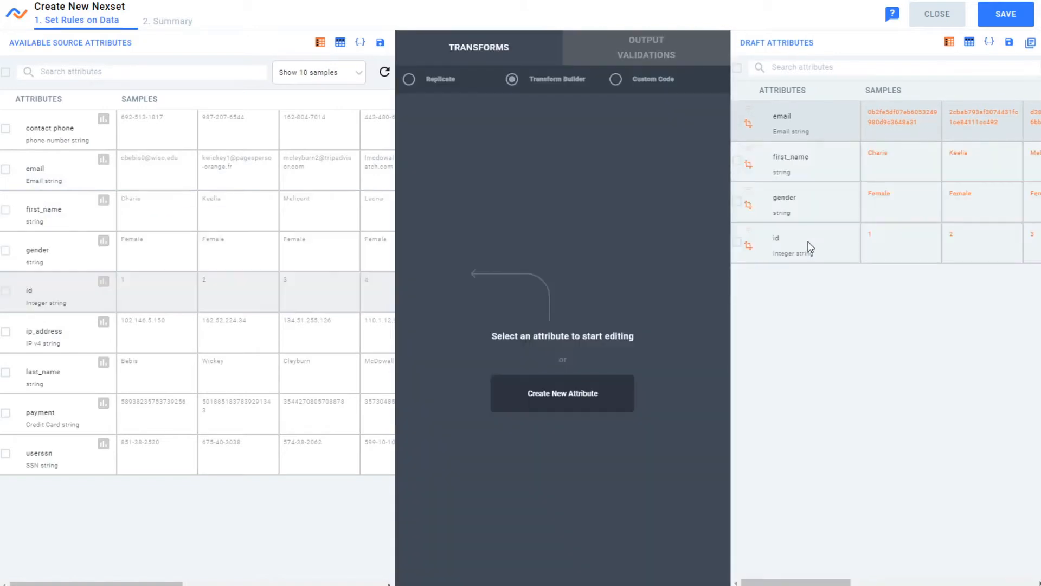
- Add ip_address to the draft with the IP address to country transform
left_click(6, 331)
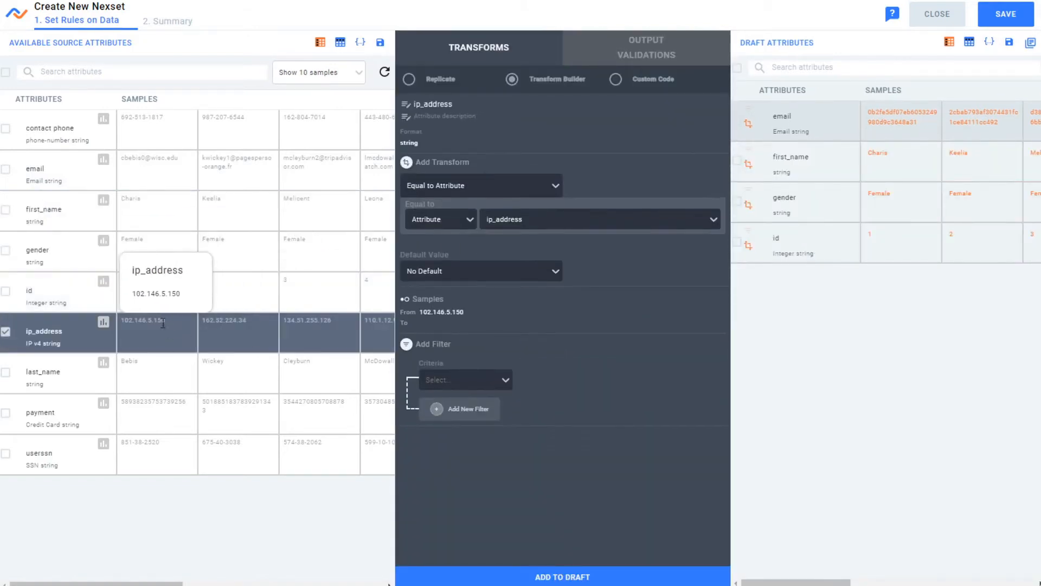
left_click(528, 192)
scroll(507, 307, "down", 5)
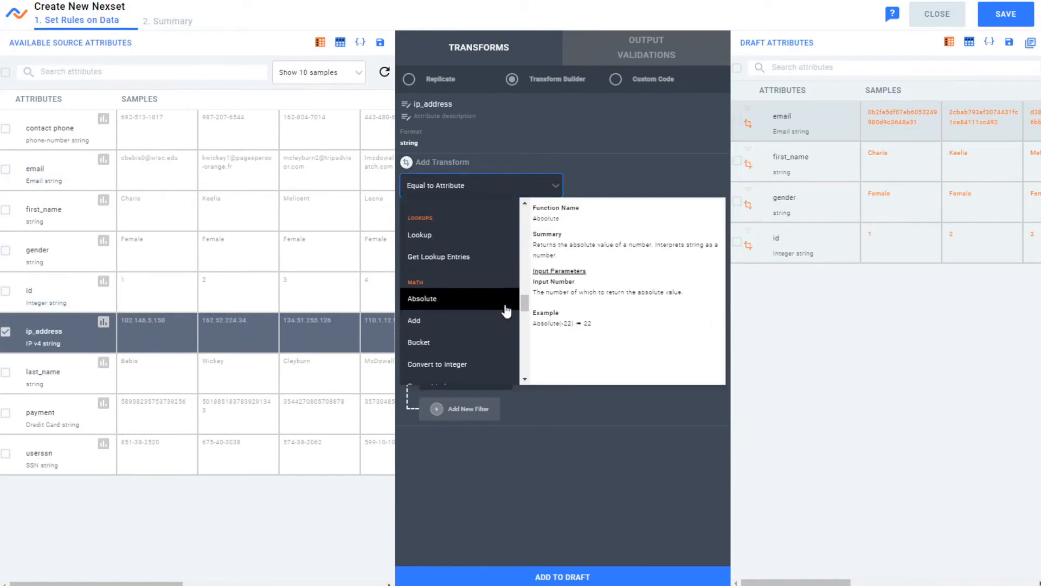
scroll(489, 293, "up", 5)
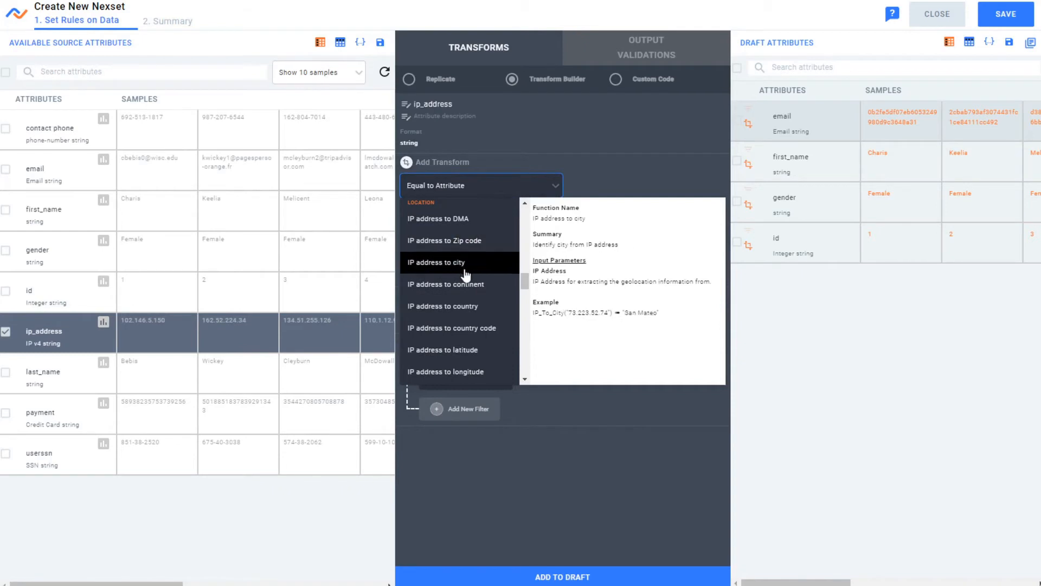
left_click(461, 308)
left_click(463, 179)
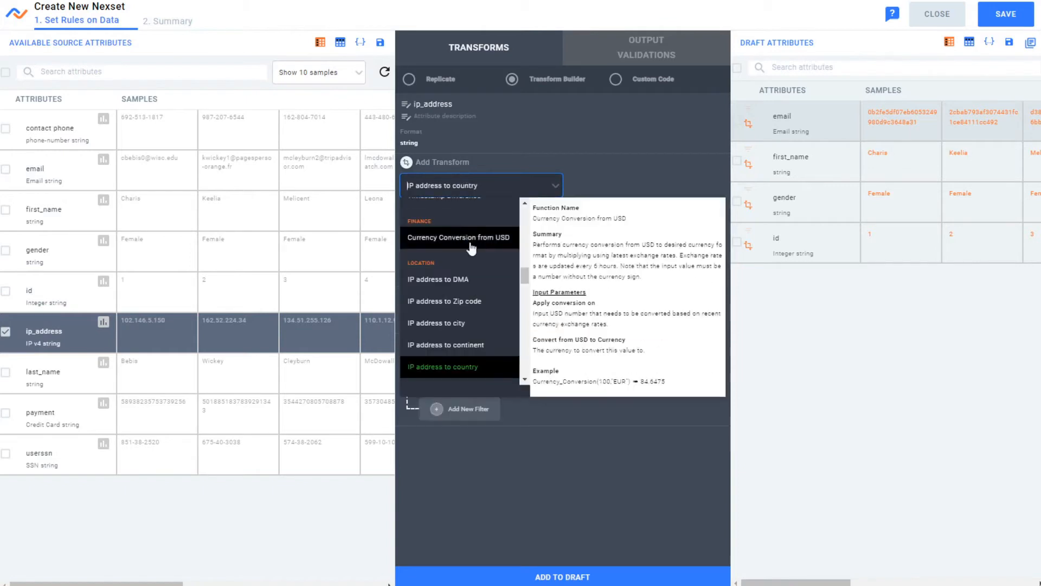
left_click(477, 366)
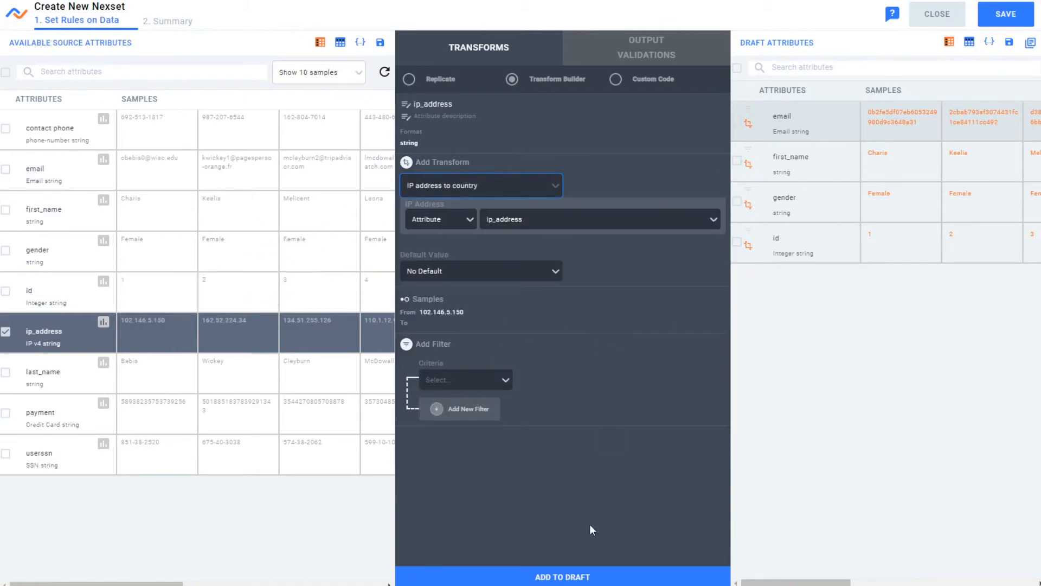
left_click(587, 574)
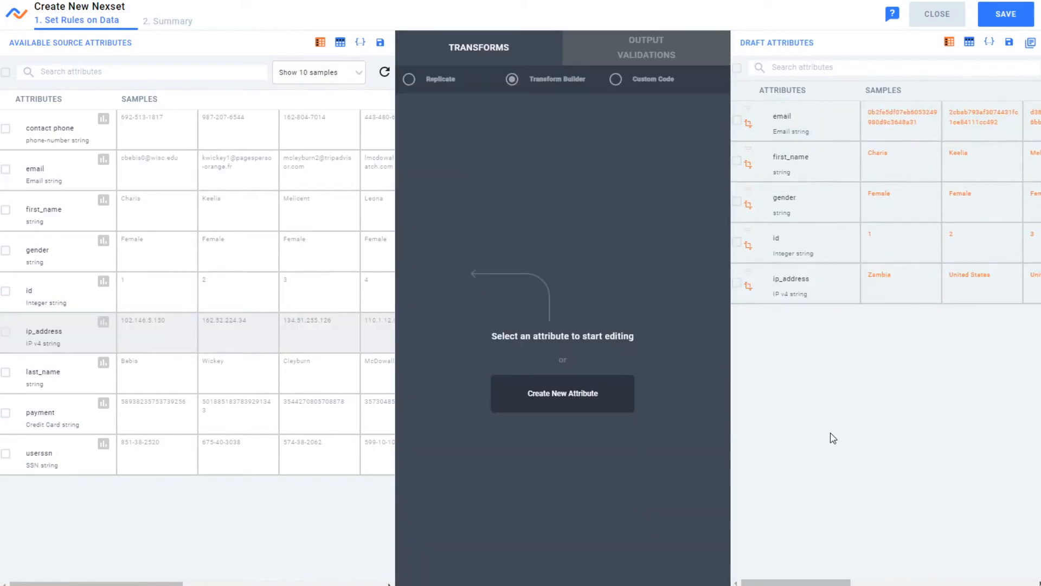
left_click(889, 278)
left_click(986, 269)
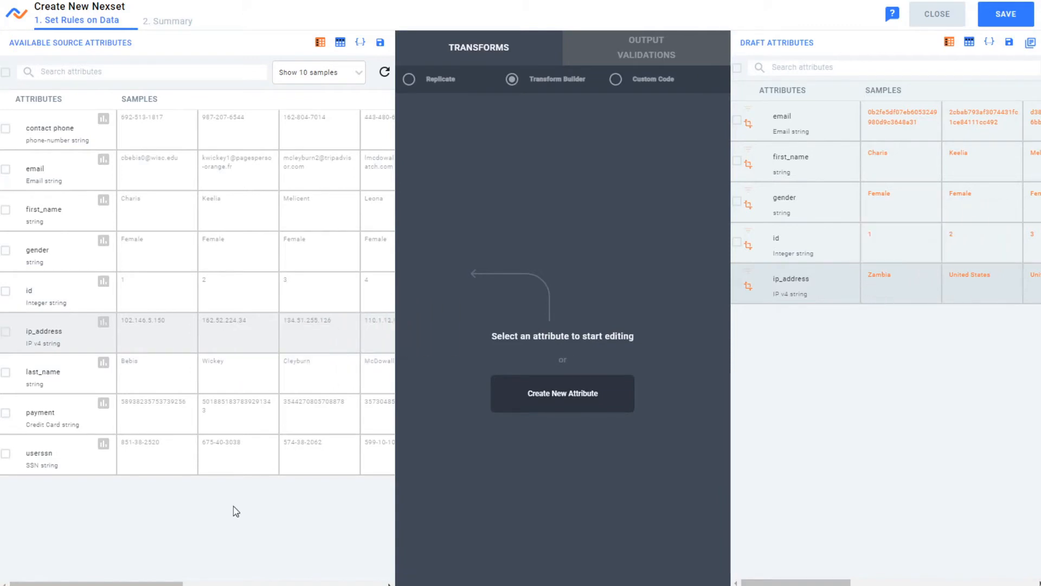
- Add payment to the draft as is, and add userssn with the Hash MD5 transform
left_click(37, 425)
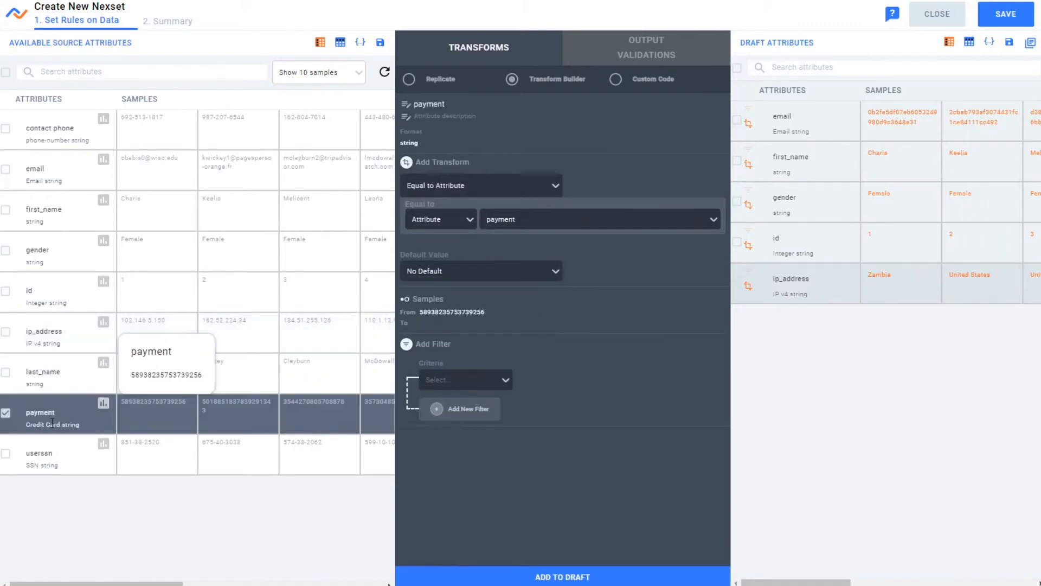
left_click(494, 578)
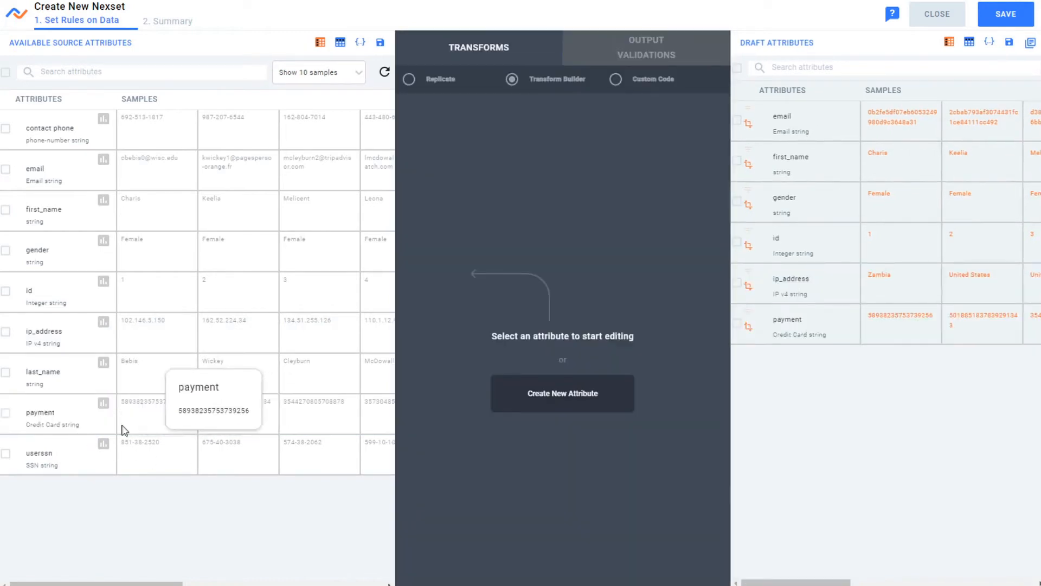
left_click(6, 454)
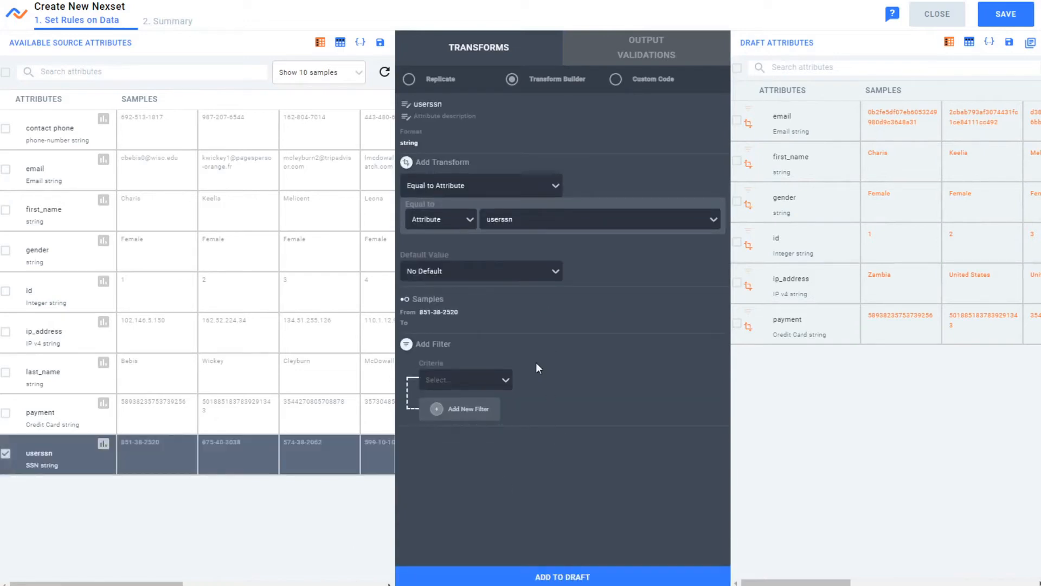
left_click(543, 187)
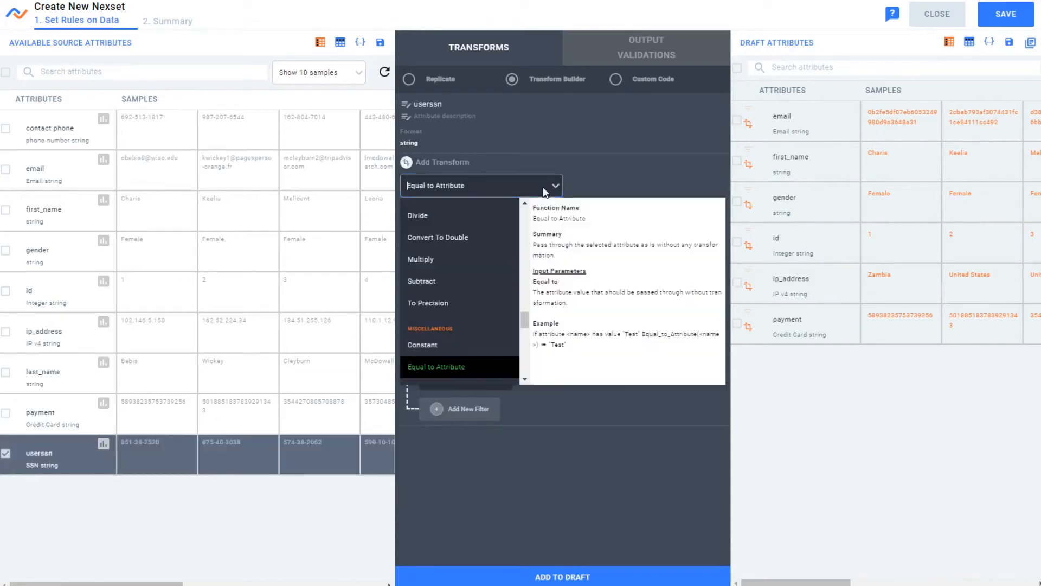
scroll(465, 291, "down", 2)
scroll(465, 291, "up", 2)
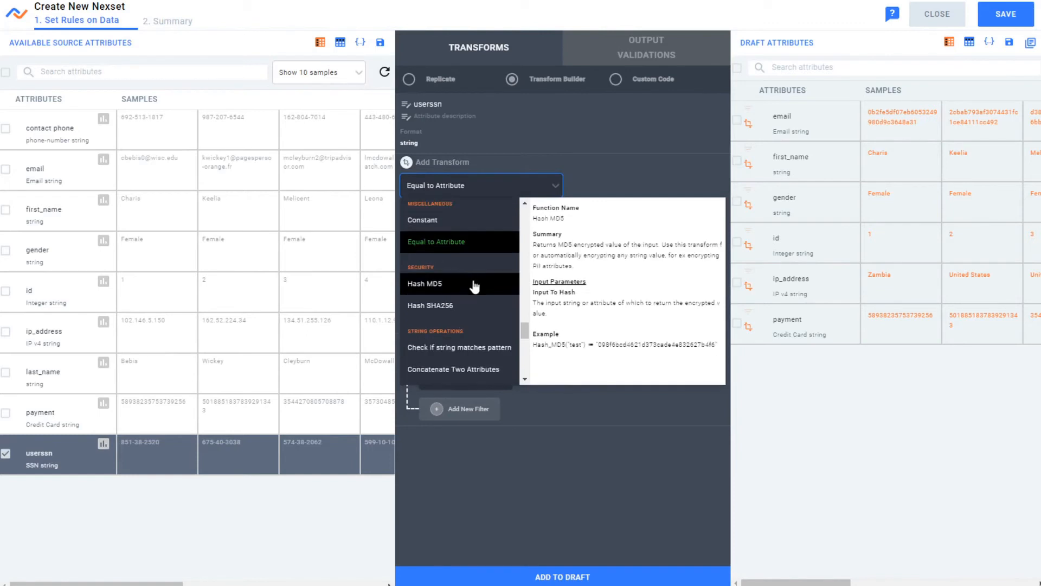
left_click(425, 284)
left_click(572, 577)
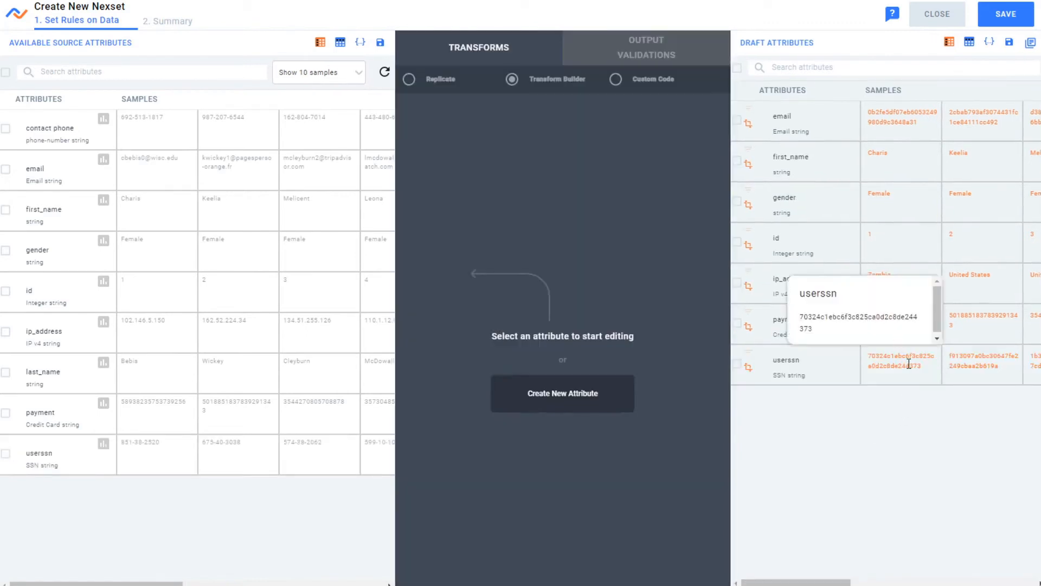
left_click(922, 368)
left_click(923, 368)
left_click_drag(924, 365, 857, 362)
left_click(880, 376)
left_click(880, 374)
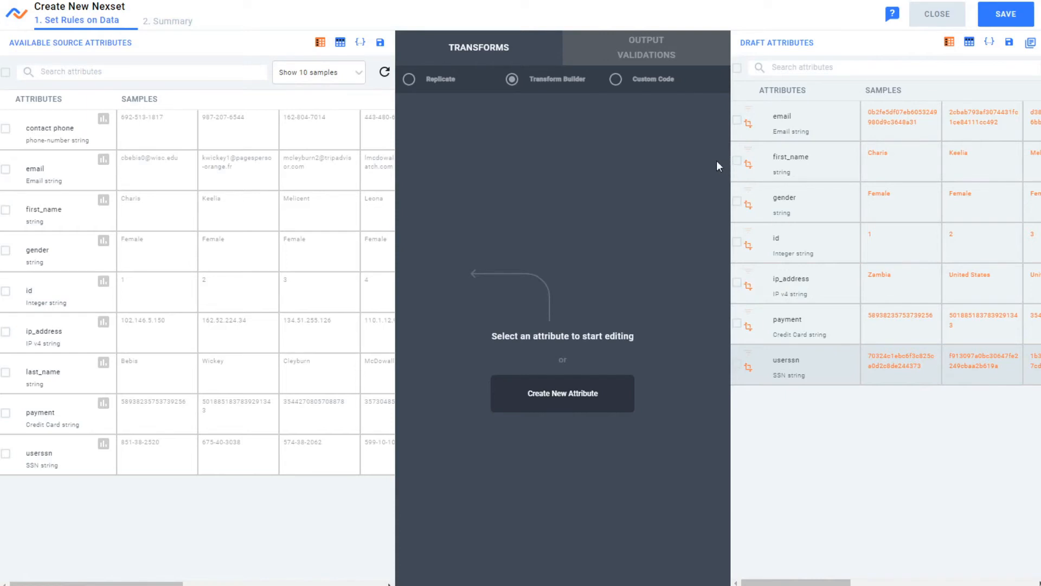
- Save the transformed Nexset and rename it PeopleData - PII SAFE in its details
left_click(1006, 14)
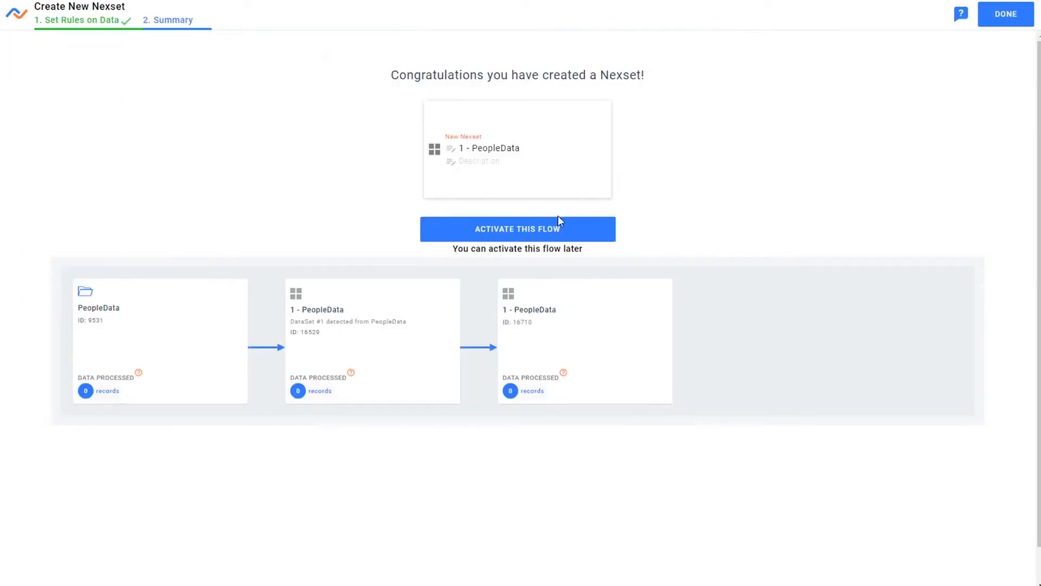
left_click(992, 16)
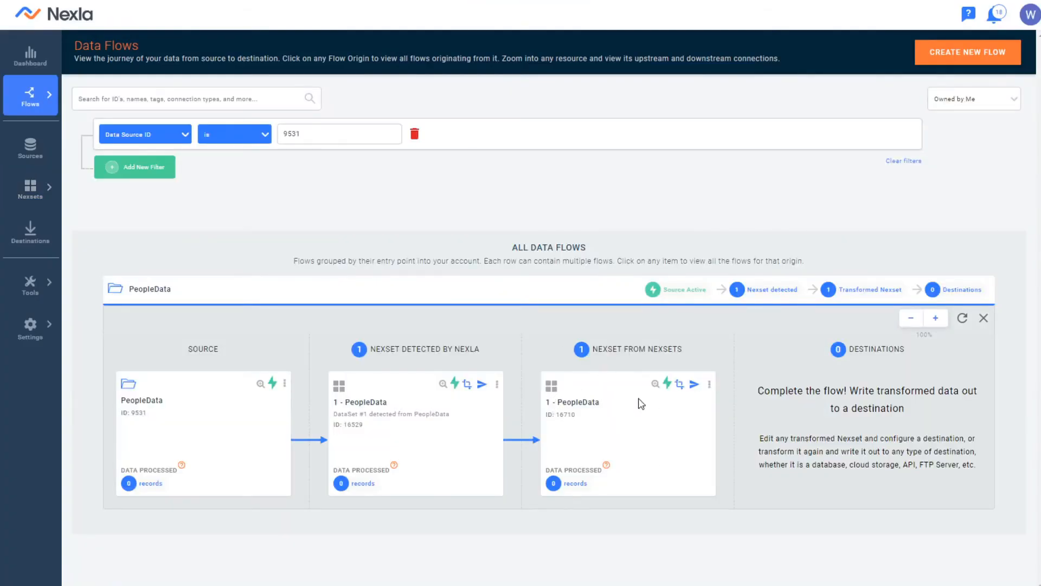
left_click(654, 390)
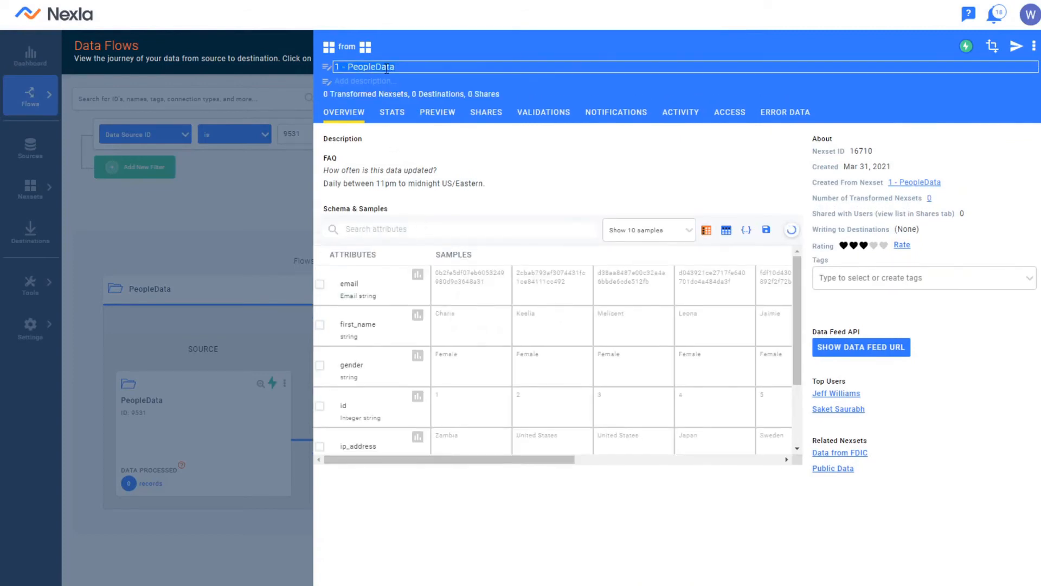
key("ctrl+a")
type("PeopleData - PII Safe")
key("Return")
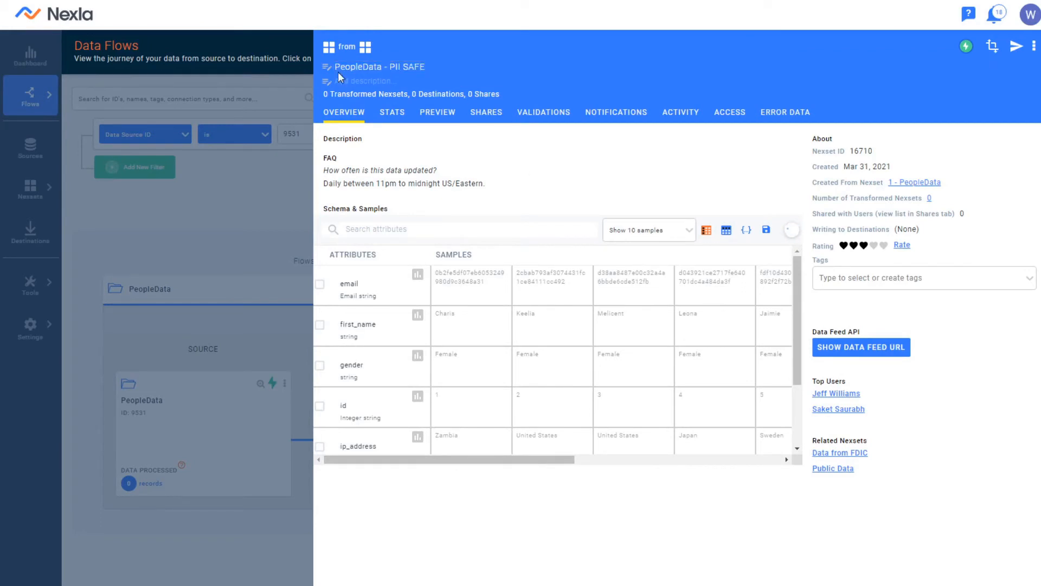
scroll(469, 350, "down", 2)
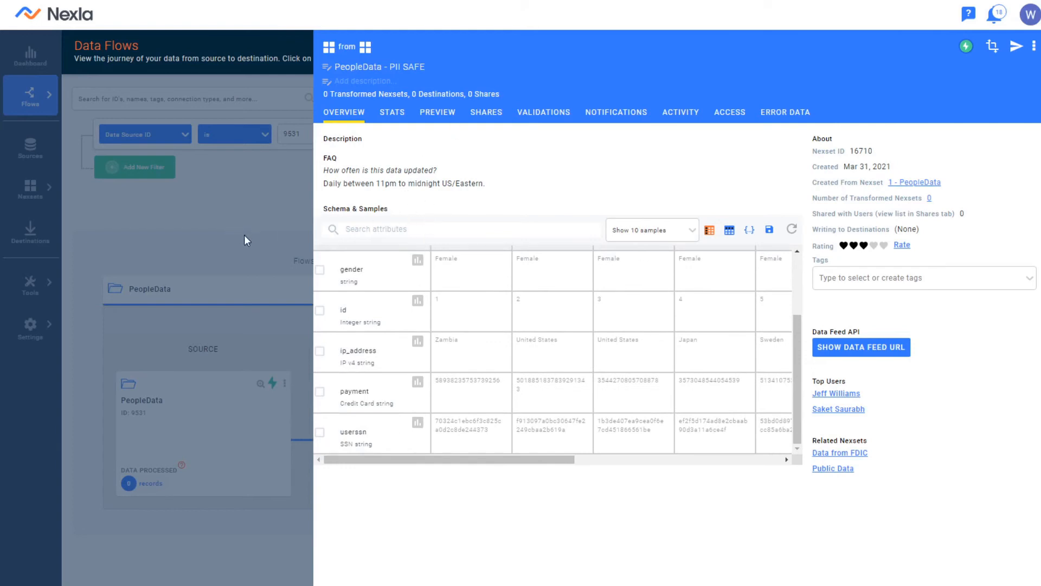
left_click(258, 246)
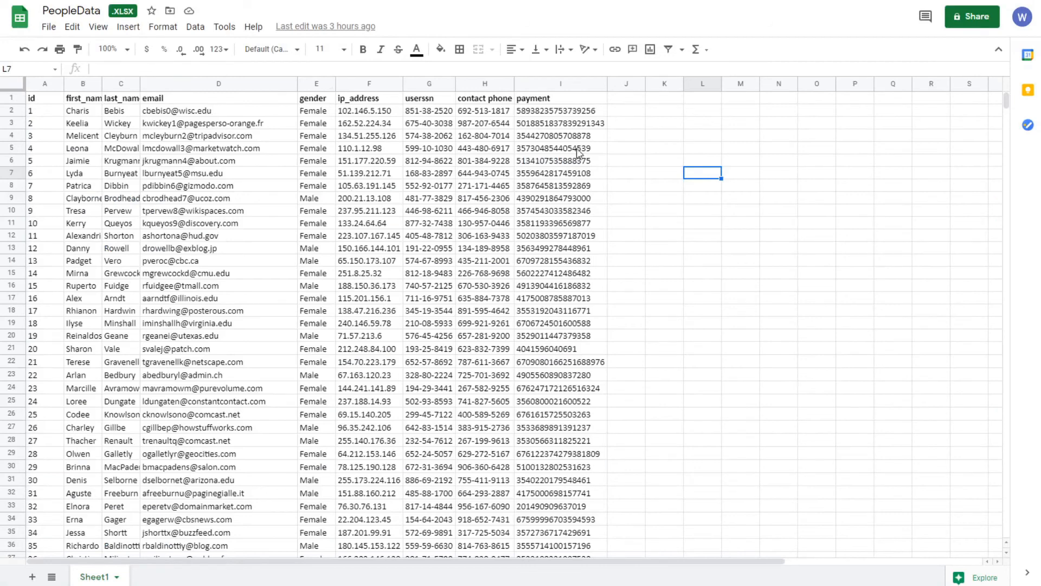
- Switch to the PeopleData spreadsheet in Google Sheets and examine the original payment, ip_address and userssn values
left_click(586, 149)
left_click(589, 112)
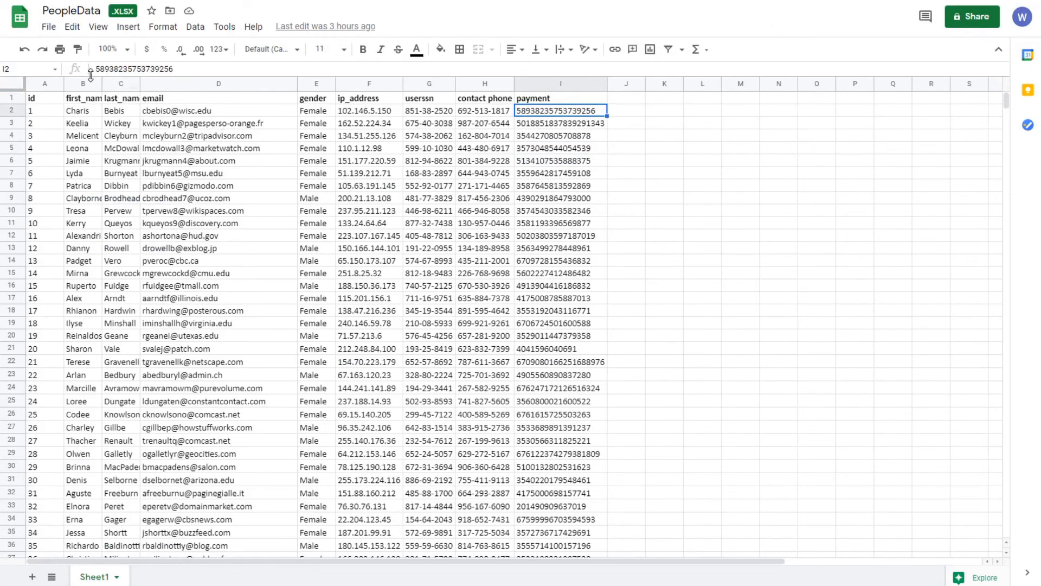
left_click_drag(53, 102, 577, 145)
left_click(400, 102)
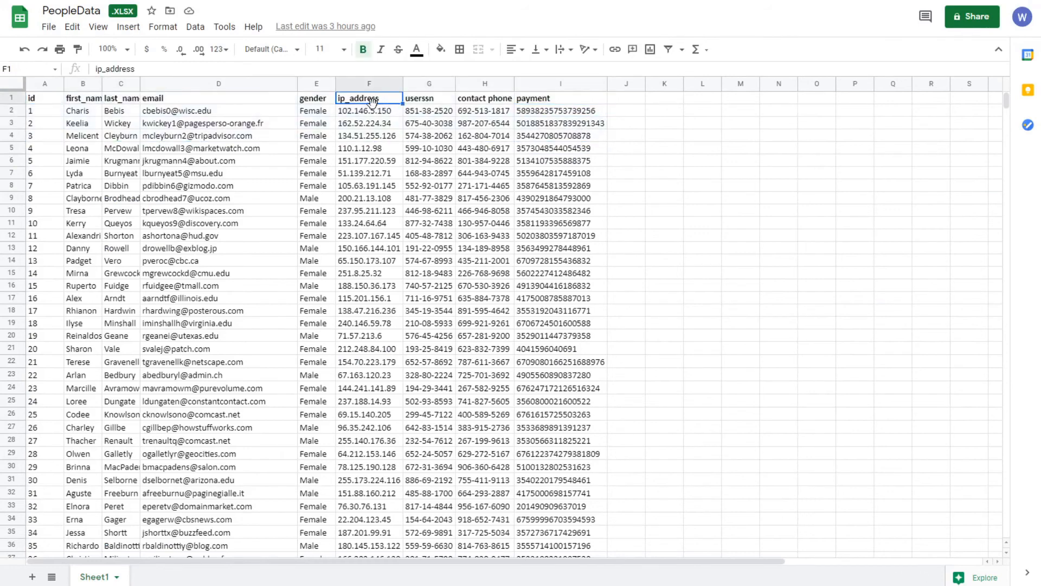
left_click(369, 112)
left_click(432, 113)
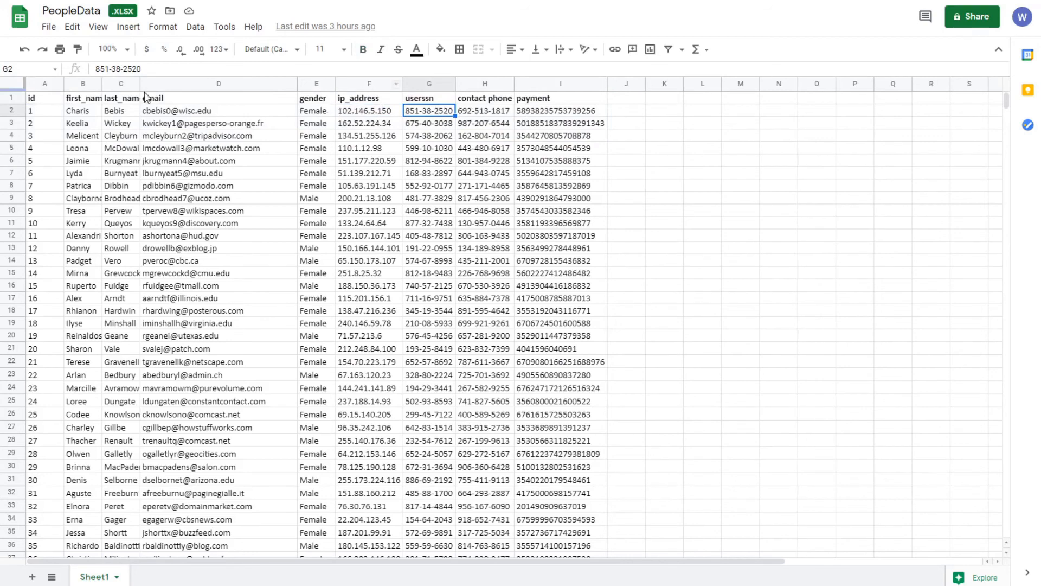
- Examine the PeopleData - PII SAFE spreadsheet, checking the email, userssn, first_name, id and ip_address values
mouse_move(166, 115)
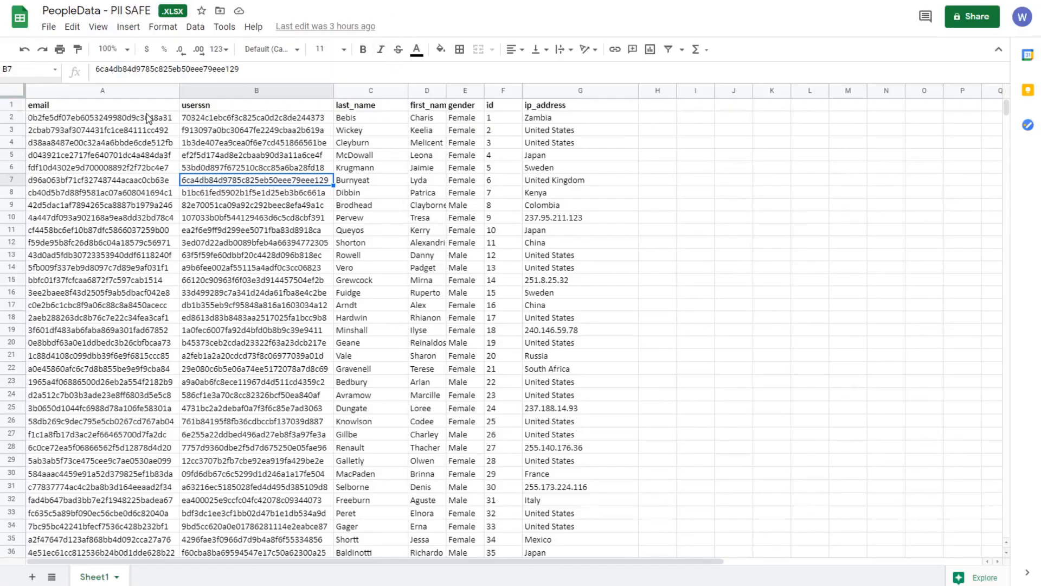
left_click_drag(147, 117, 222, 118)
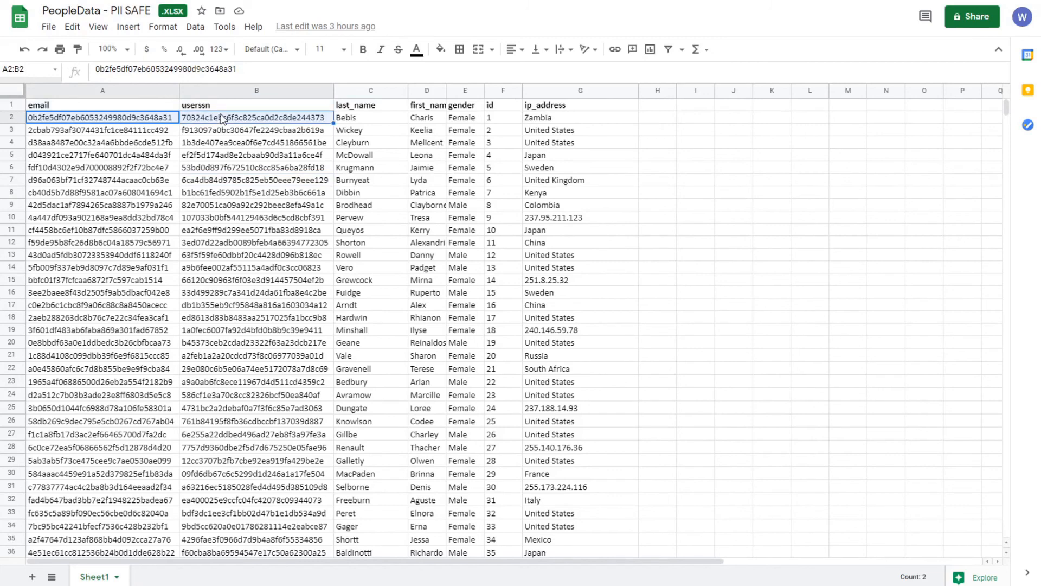
left_click(416, 118)
left_click(562, 121)
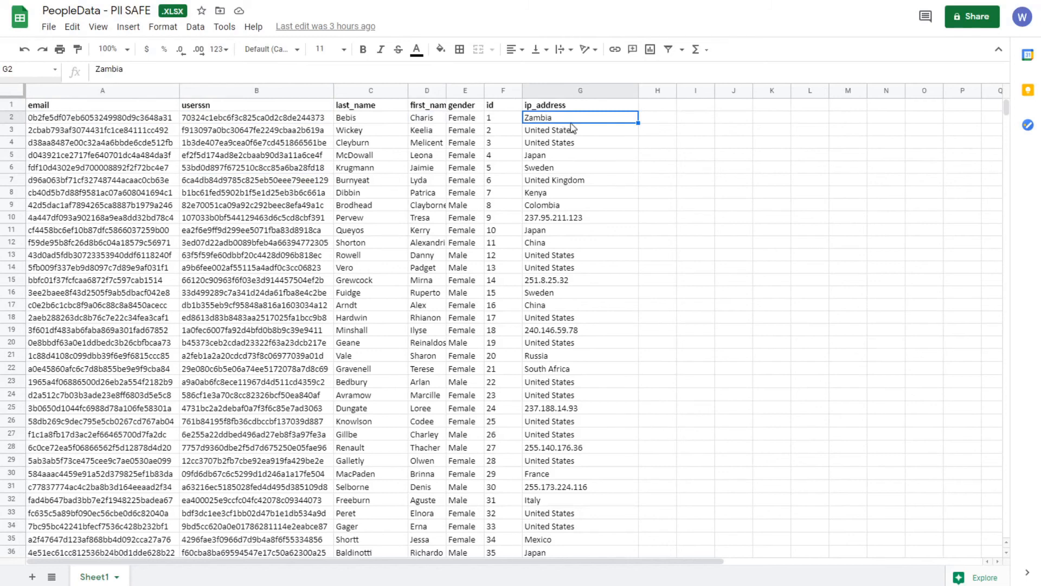
left_click(575, 215)
left_click(582, 272)
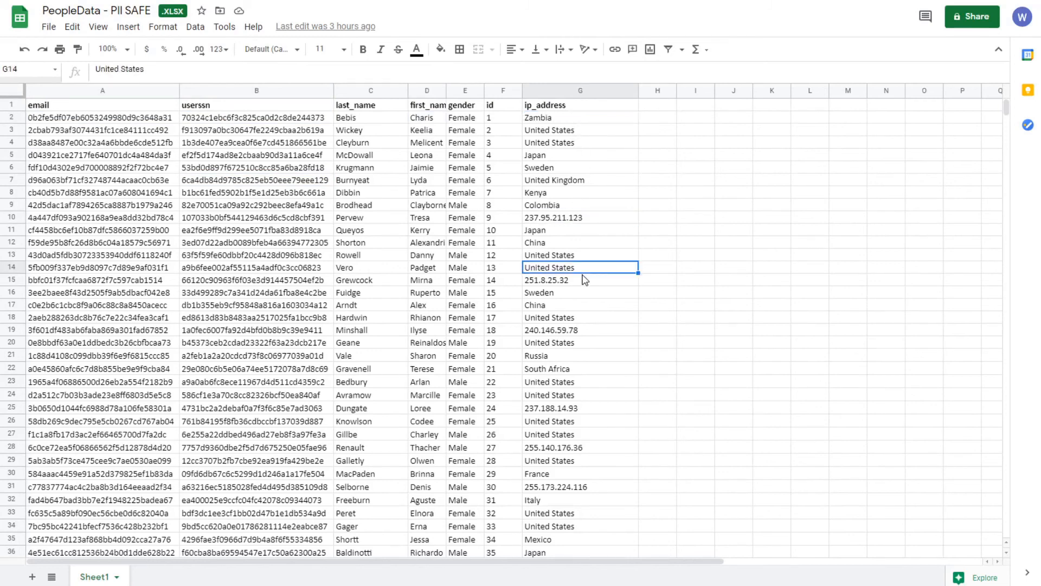
left_click(592, 280)
left_click(597, 333)
left_click(492, 121)
left_click(496, 141)
left_click(497, 132)
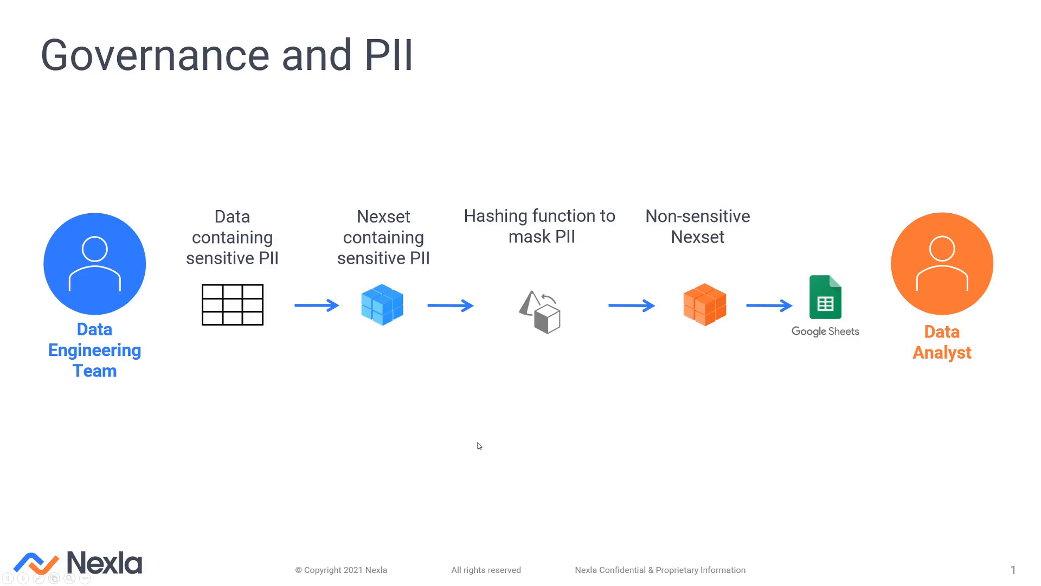
left_click(454, 422)
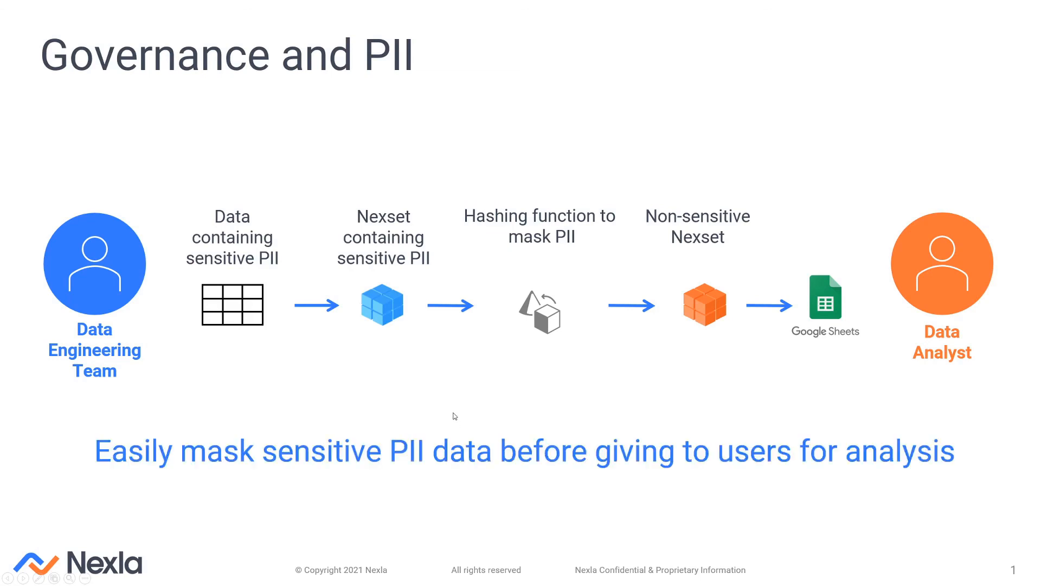